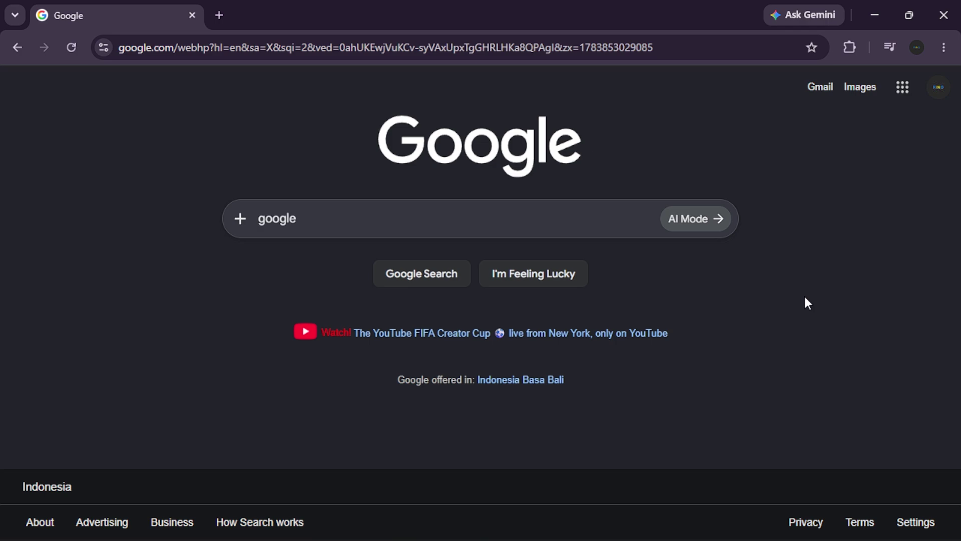
Search Google for "google antigravity download" and open the official Google Antigravity Download page
{"action": "left_click", "coordinate": [352, 220]}
{"action": "key", "text": "Down"}
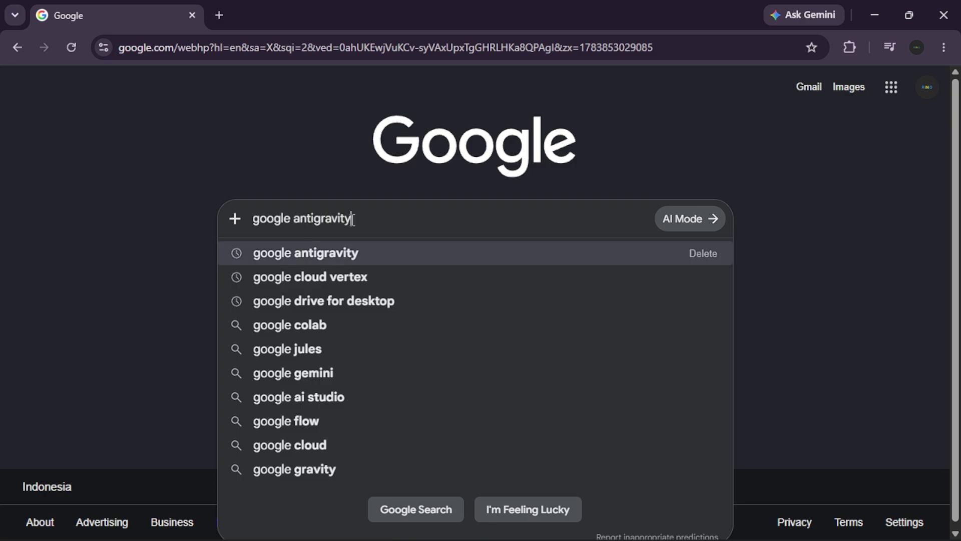
{"action": "type", "text": "download"}
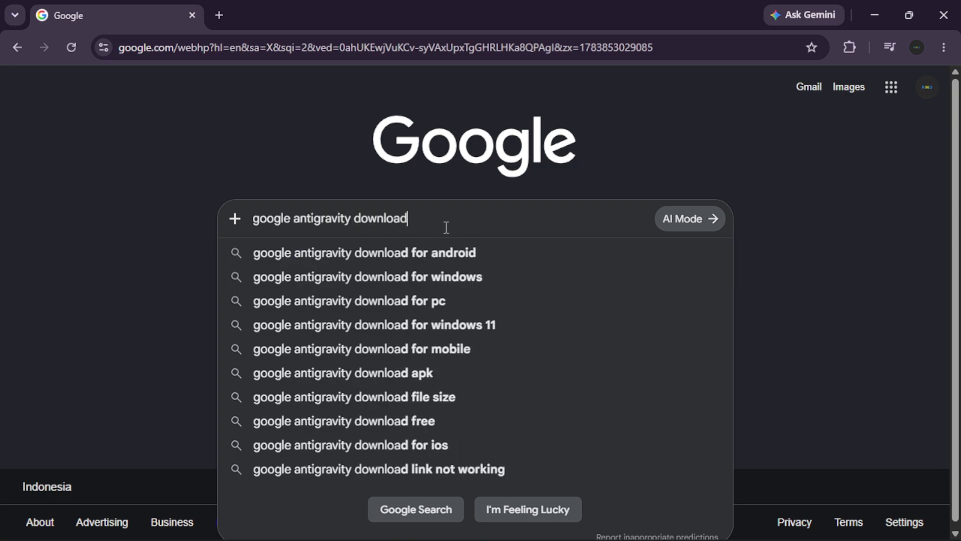
{"action": "key", "text": "Return"}
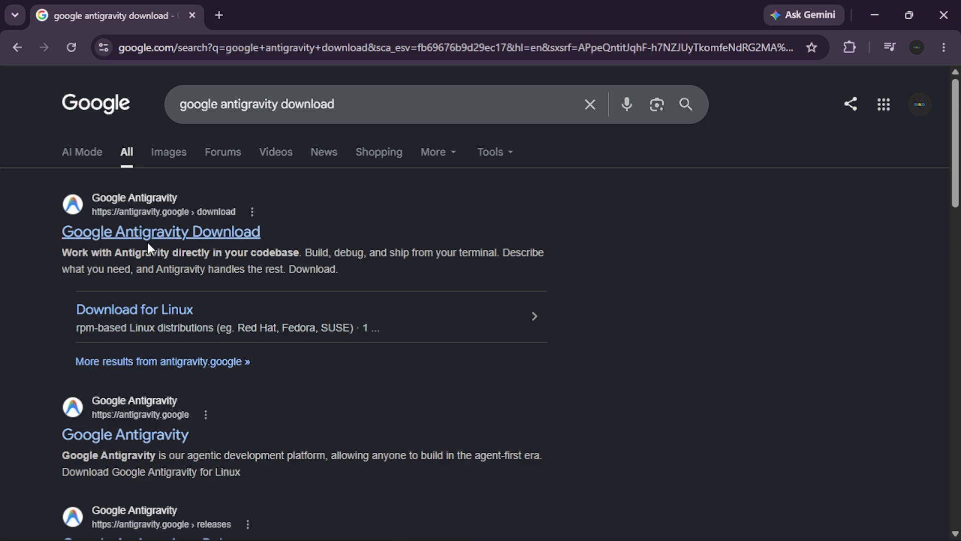
{"action": "left_click", "coordinate": [181, 237]}
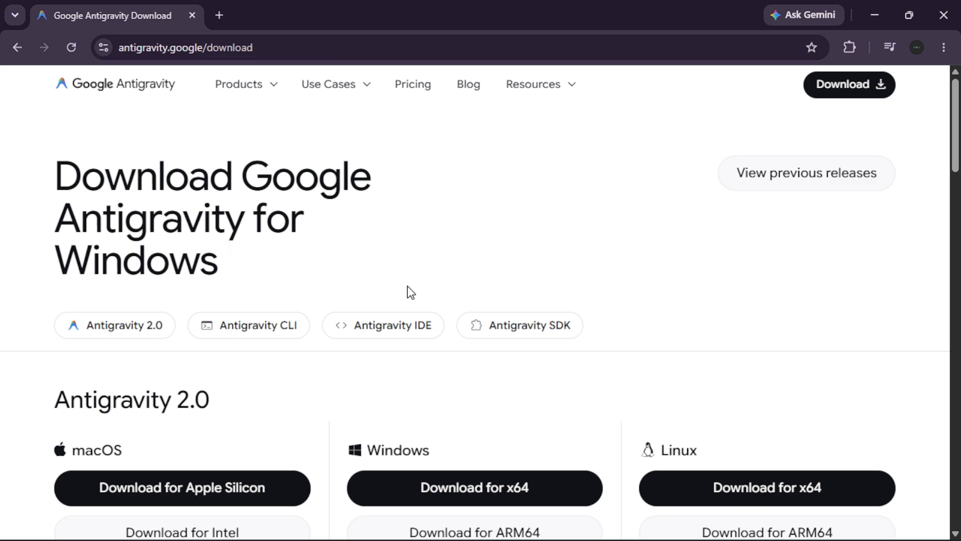
Download the Windows x64 installer of Antigravity 2.0 and check its download progress
{"action": "scroll", "coordinate": [411, 293], "scroll_direction": "down", "scroll_amount": 2}
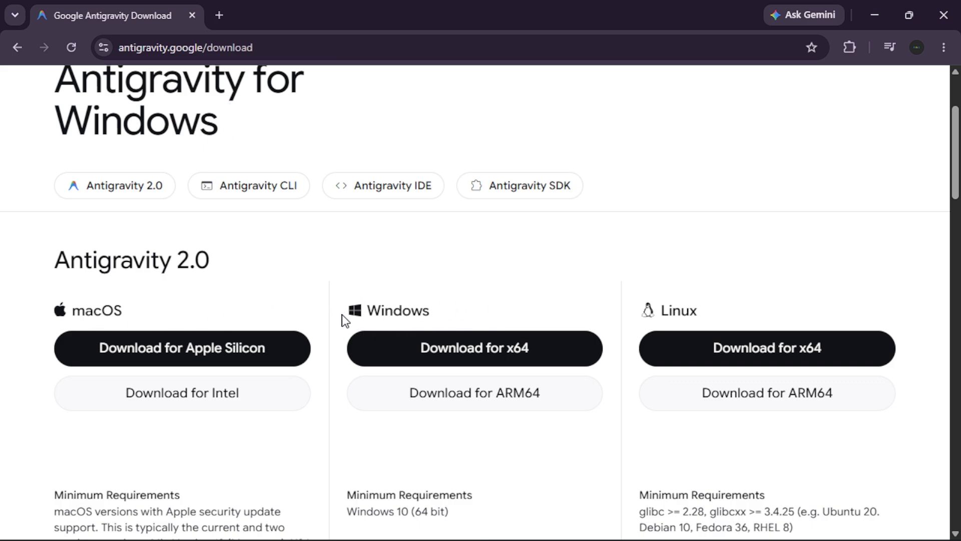
{"action": "scroll", "coordinate": [528, 323], "scroll_direction": "down", "scroll_amount": 1}
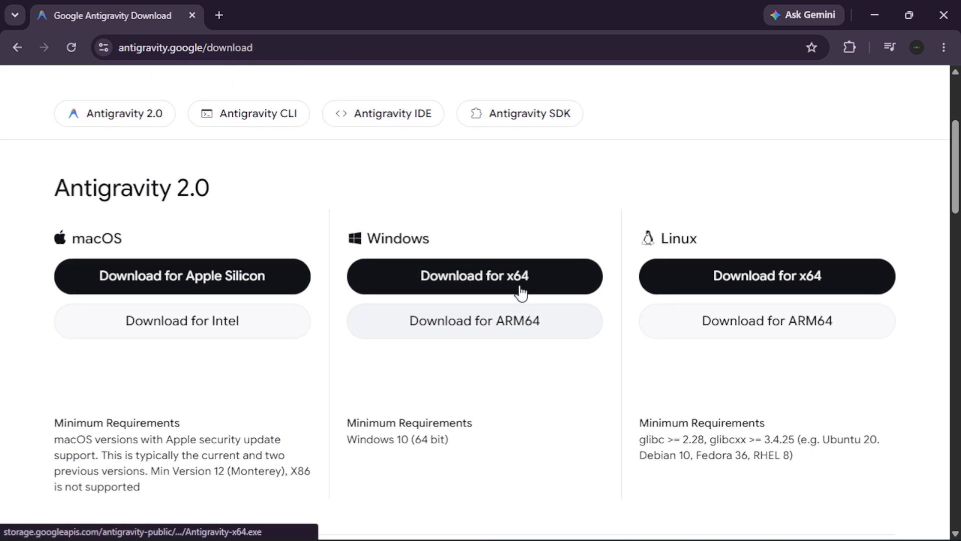
{"action": "left_click", "coordinate": [509, 279]}
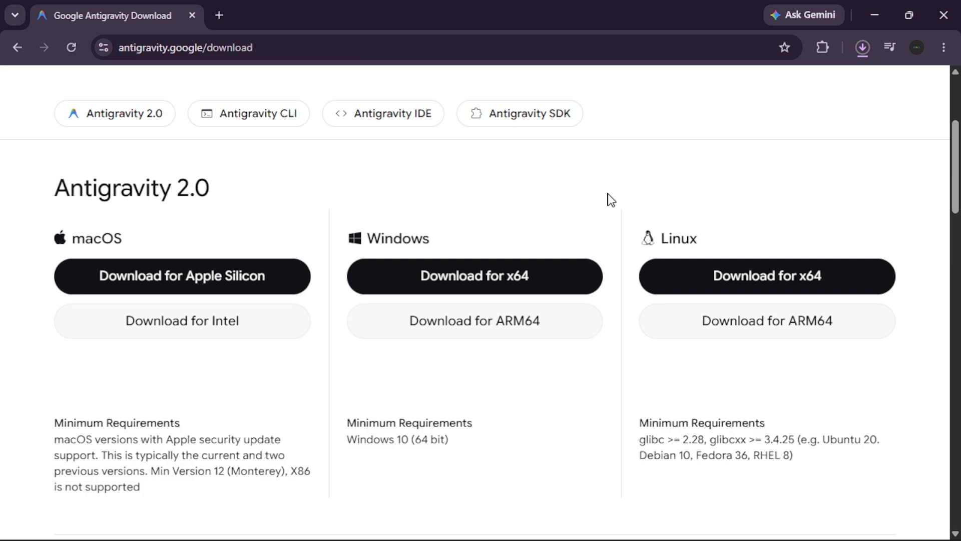
{"action": "left_click", "coordinate": [856, 53]}
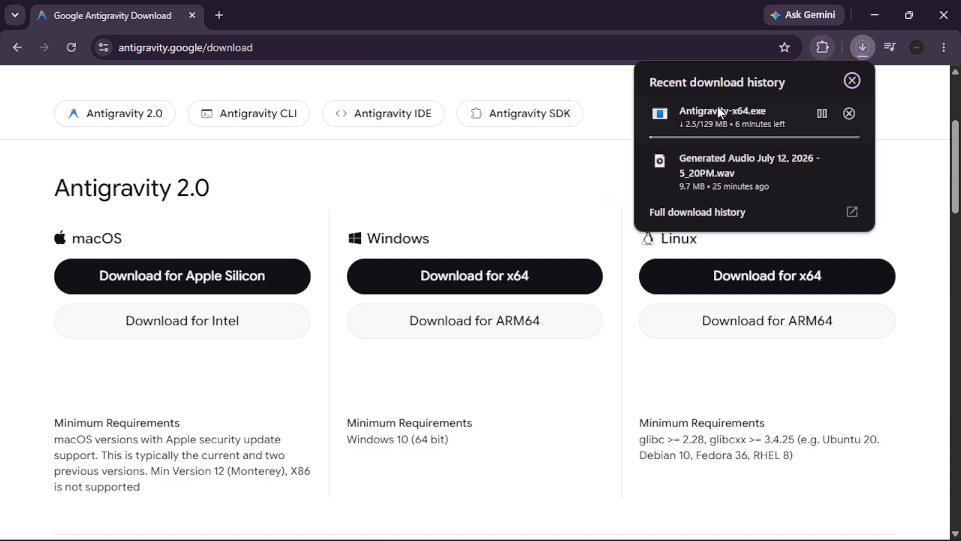
{"action": "left_click", "coordinate": [590, 184]}
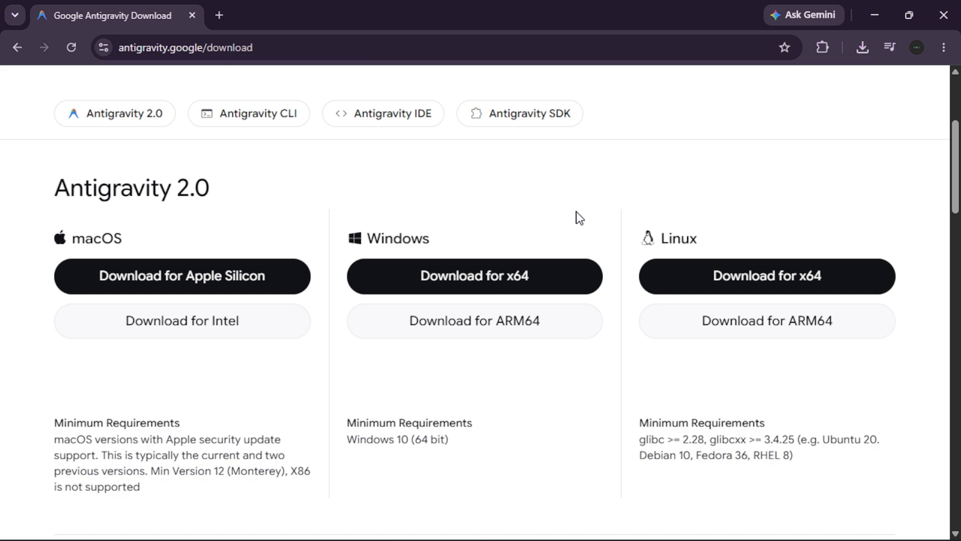
Open the downloaded Antigravity-x64.exe from the recent downloads and allow it to run
{"action": "left_click", "coordinate": [851, 50]}
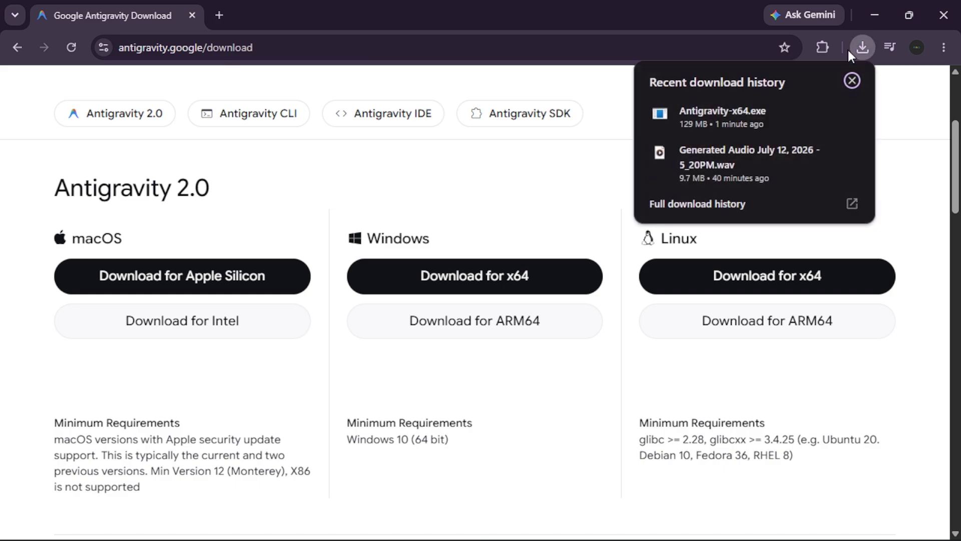
{"action": "left_click", "coordinate": [761, 113]}
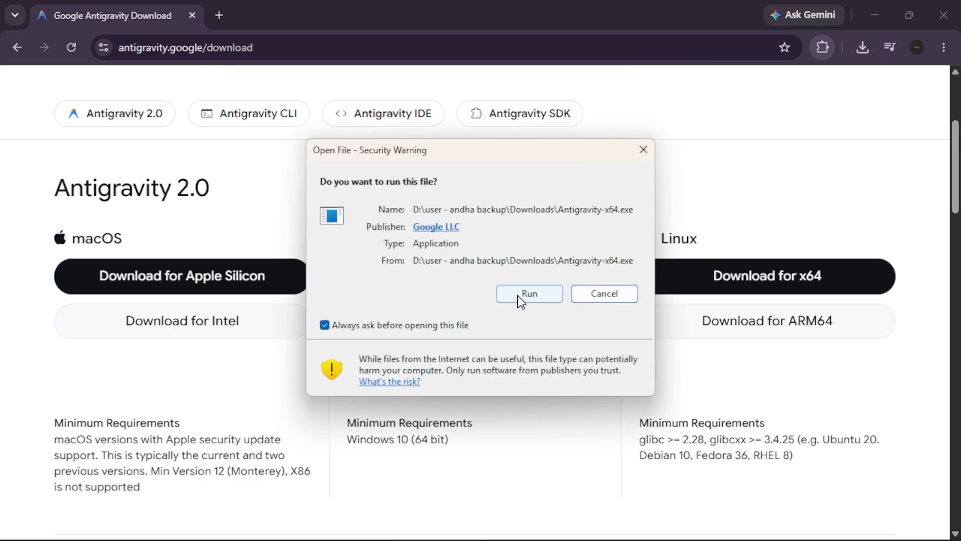
{"action": "left_click", "coordinate": [549, 296]}
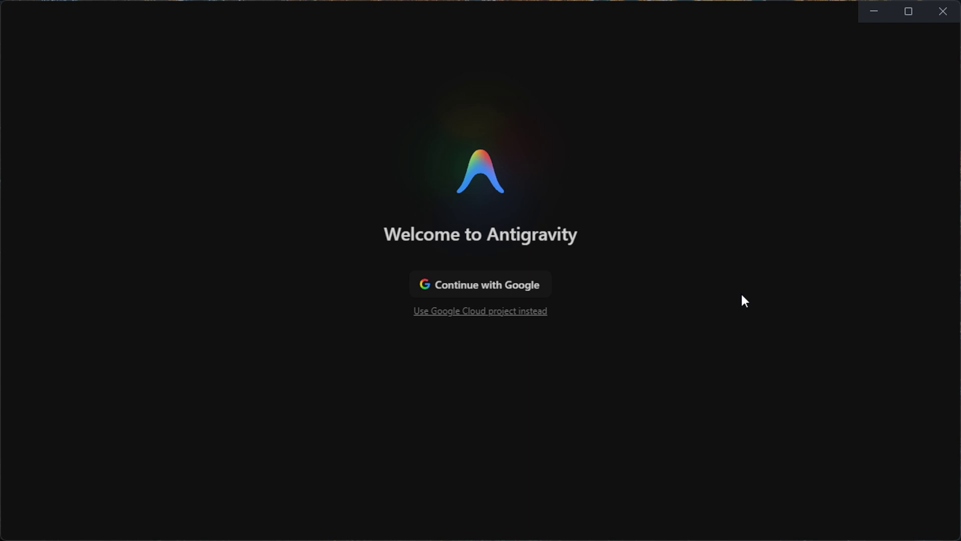
Sign in to Antigravity with a Google account and always allow antigravity.google to open its links in the desktop application
{"action": "left_click", "coordinate": [522, 279]}
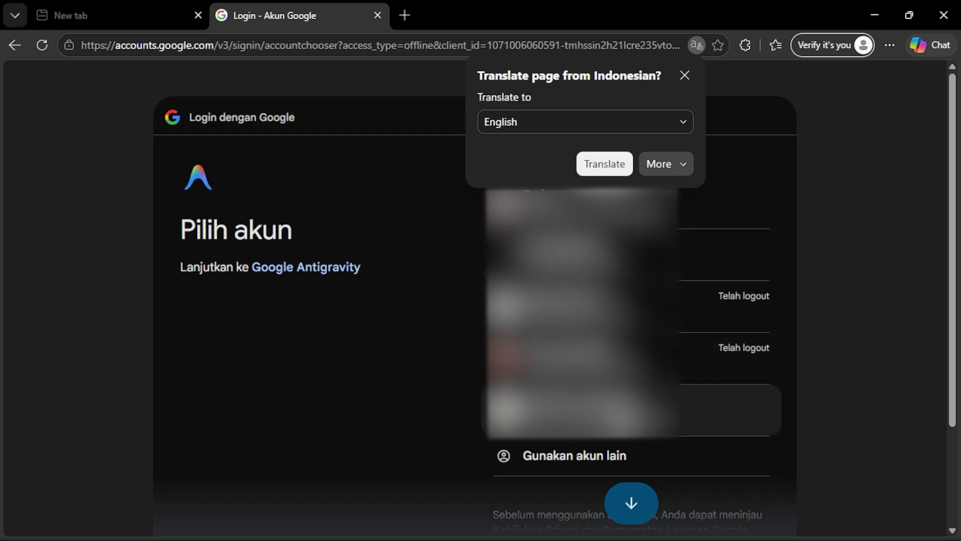
{"action": "left_click", "coordinate": [581, 255]}
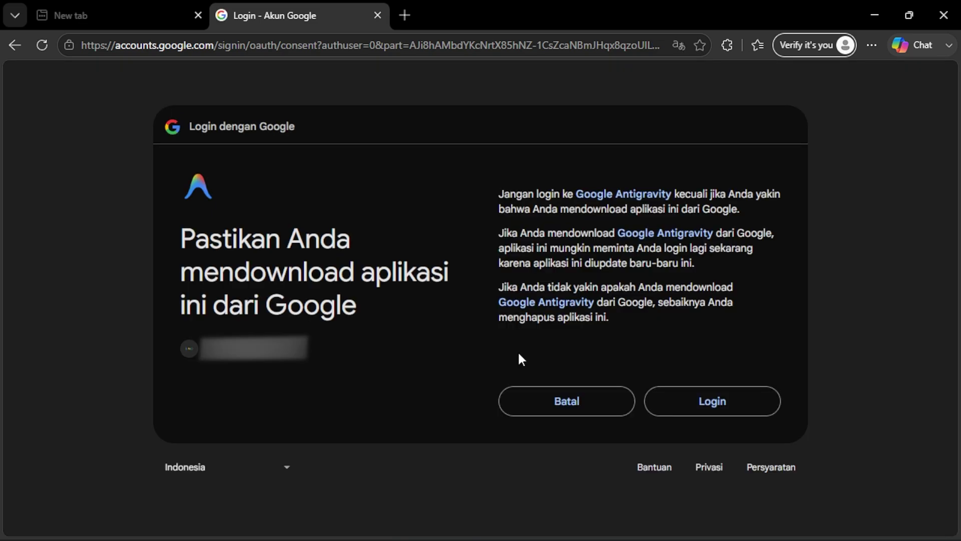
{"action": "left_click", "coordinate": [698, 410]}
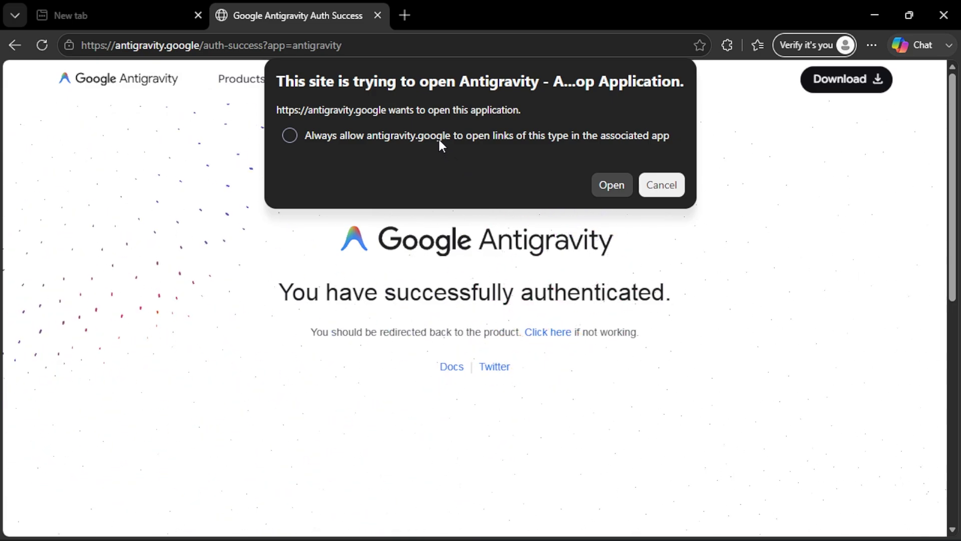
{"action": "left_click", "coordinate": [440, 143]}
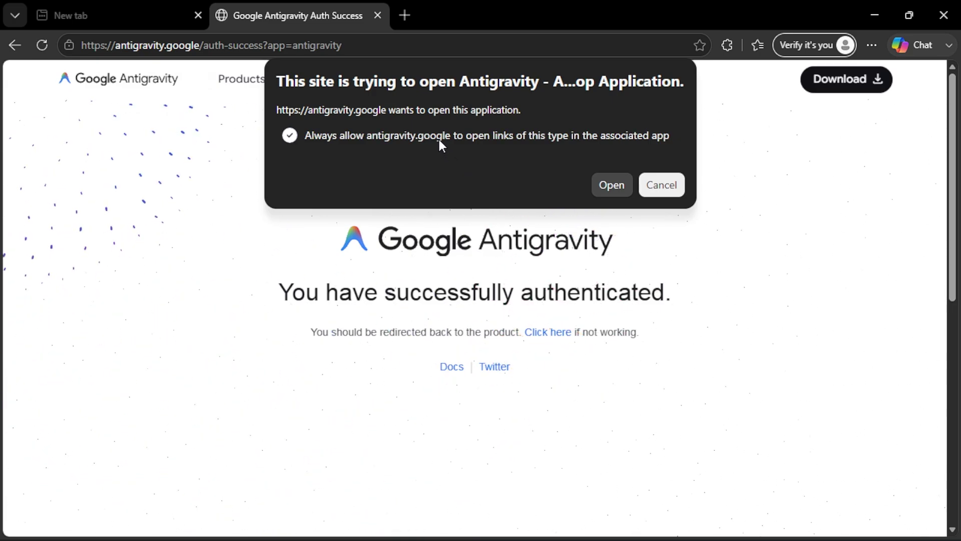
{"action": "left_click", "coordinate": [618, 188]}
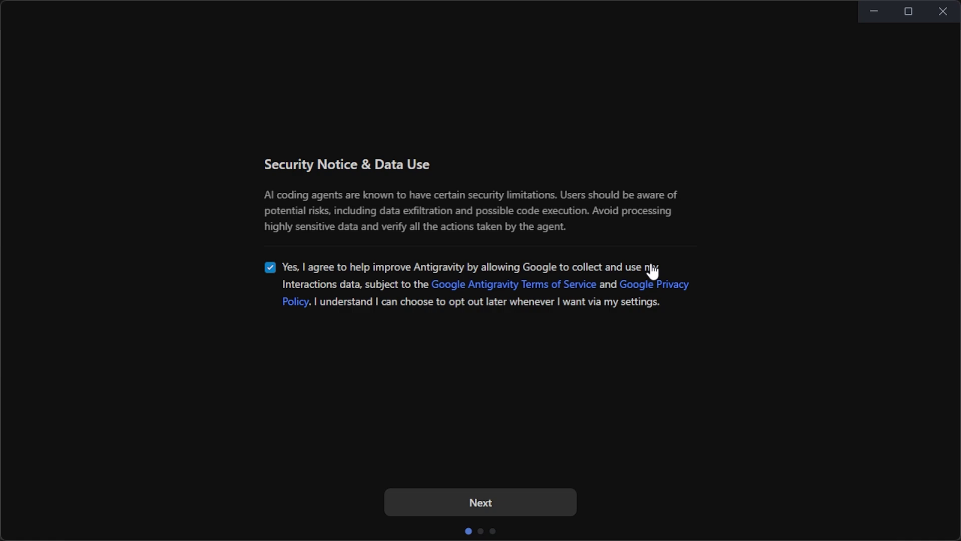
Accept the security notice with the data-use agreement enabled and keep the Dark theme
{"action": "left_click", "coordinate": [500, 517]}
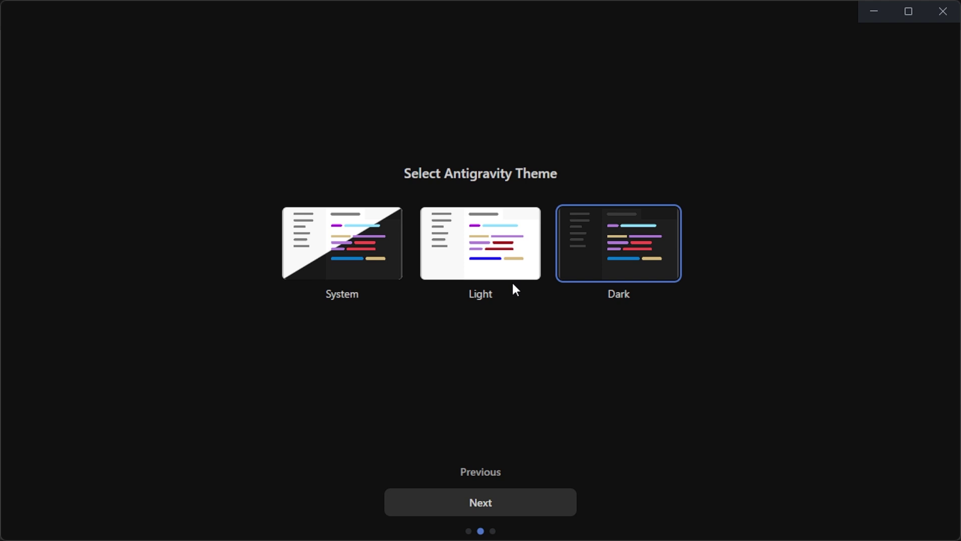
{"action": "left_click", "coordinate": [551, 497]}
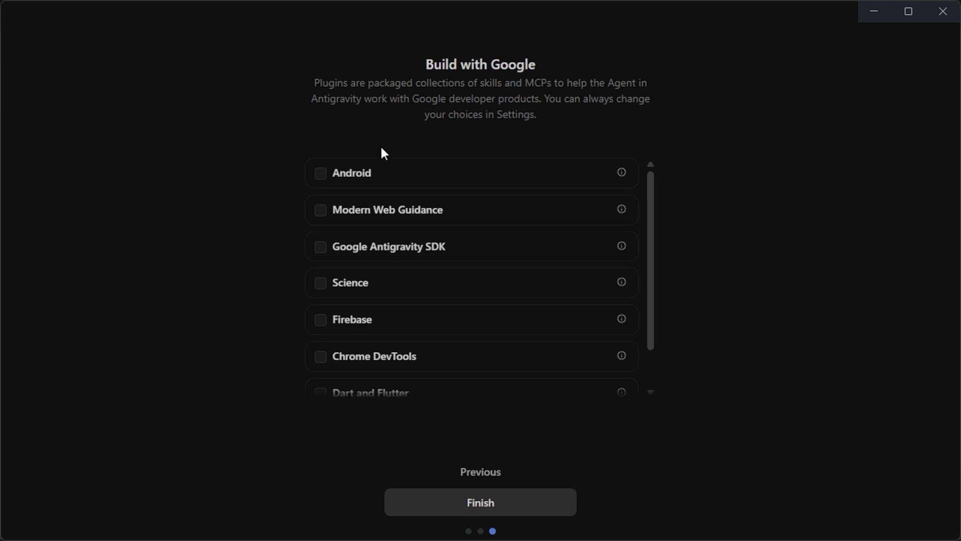
Enable the Android, Modern Web Guidance, Firebase, Science and Chrome DevTools plugins and finish the setup
{"action": "scroll", "coordinate": [373, 185], "scroll_direction": "down", "scroll_amount": 1}
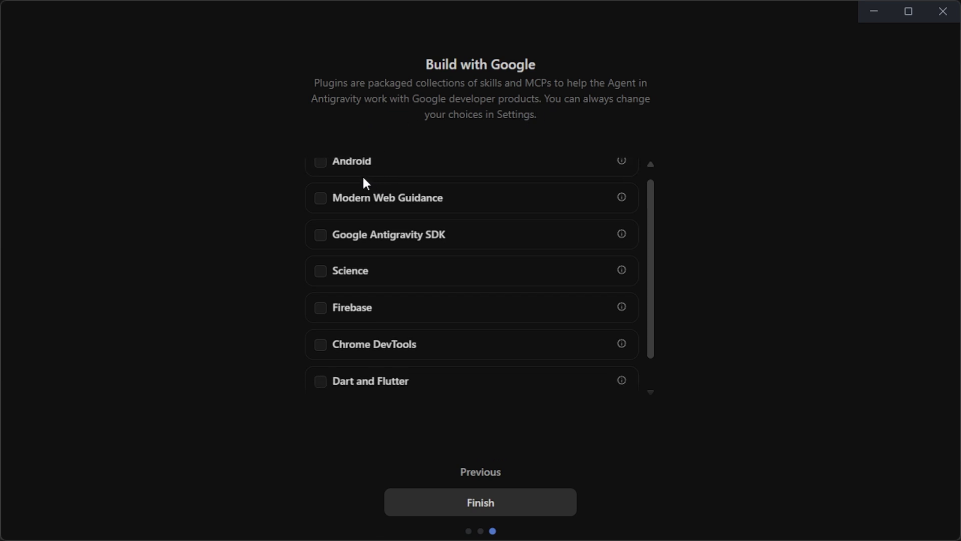
{"action": "left_click", "coordinate": [328, 173]}
{"action": "left_click", "coordinate": [321, 203]}
{"action": "scroll", "coordinate": [328, 254], "scroll_direction": "down", "scroll_amount": 2}
{"action": "left_click", "coordinate": [324, 279]}
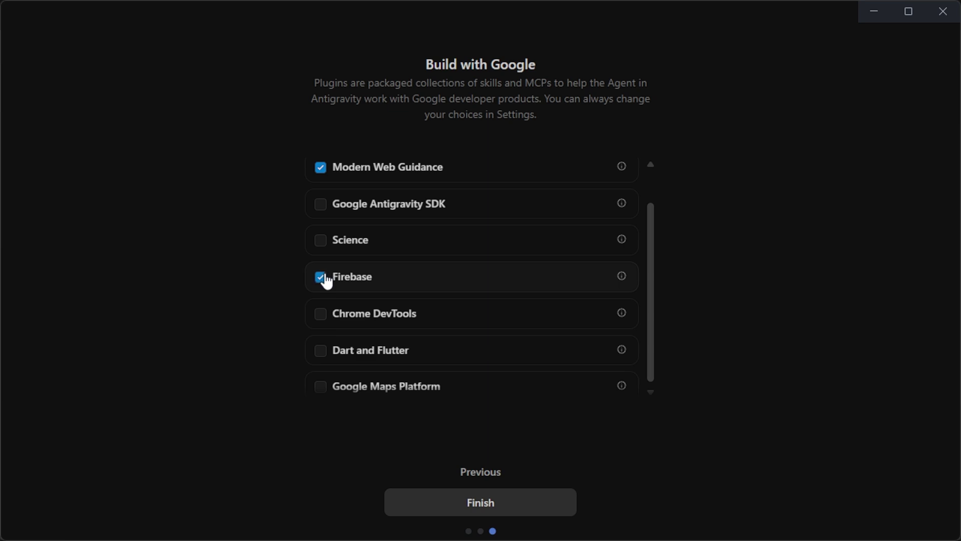
{"action": "left_click", "coordinate": [319, 239]}
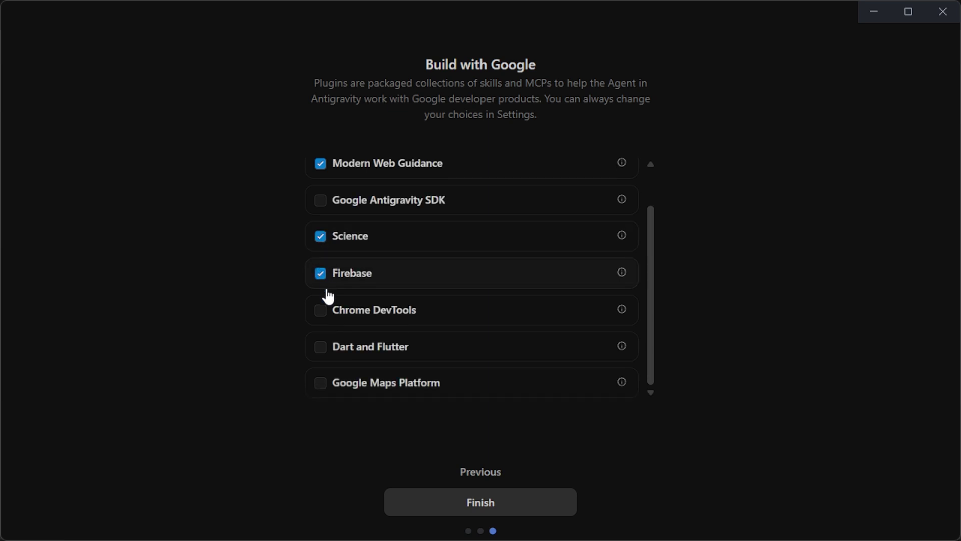
{"action": "left_click", "coordinate": [322, 310]}
{"action": "left_click", "coordinate": [510, 514]}
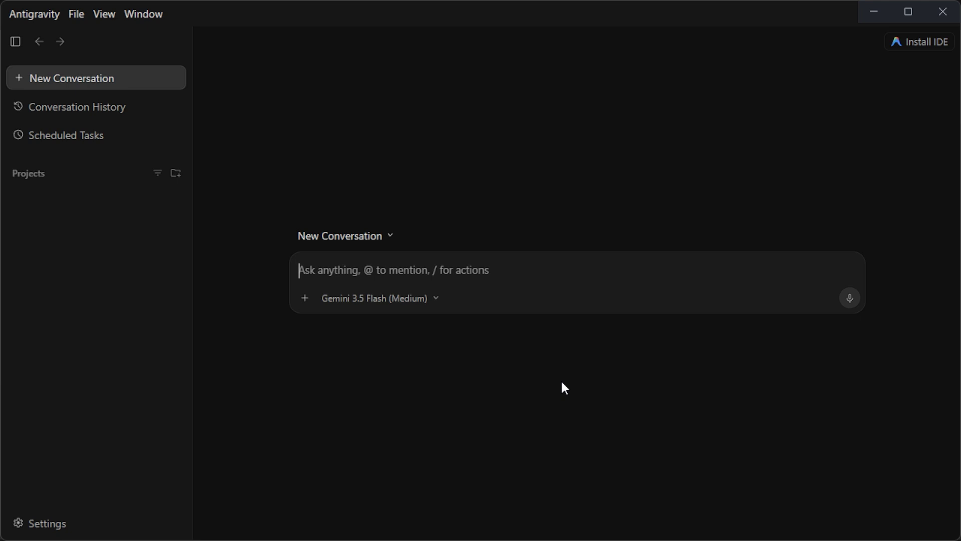
Examine the AI models available for the new conversation
{"action": "left_click", "coordinate": [423, 297]}
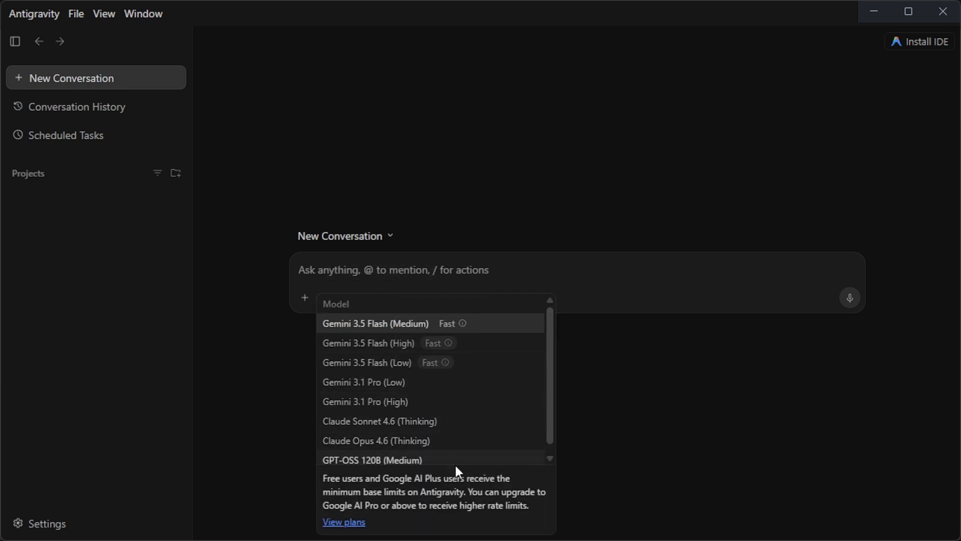
{"action": "scroll", "coordinate": [456, 460], "scroll_direction": "down", "scroll_amount": 1}
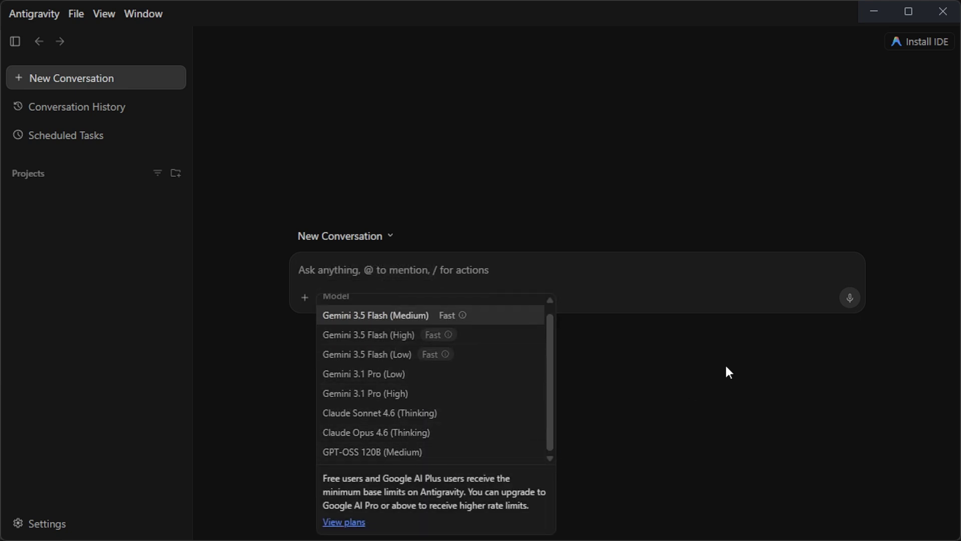